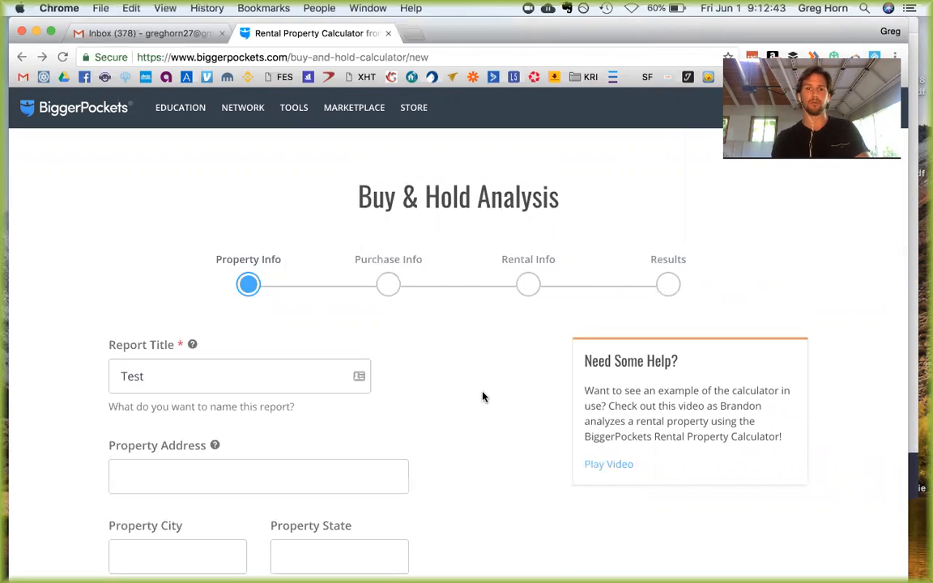
Set the annual property taxes to $5000 and continue to the purchase information.
scroll(483, 397, "down", 2)
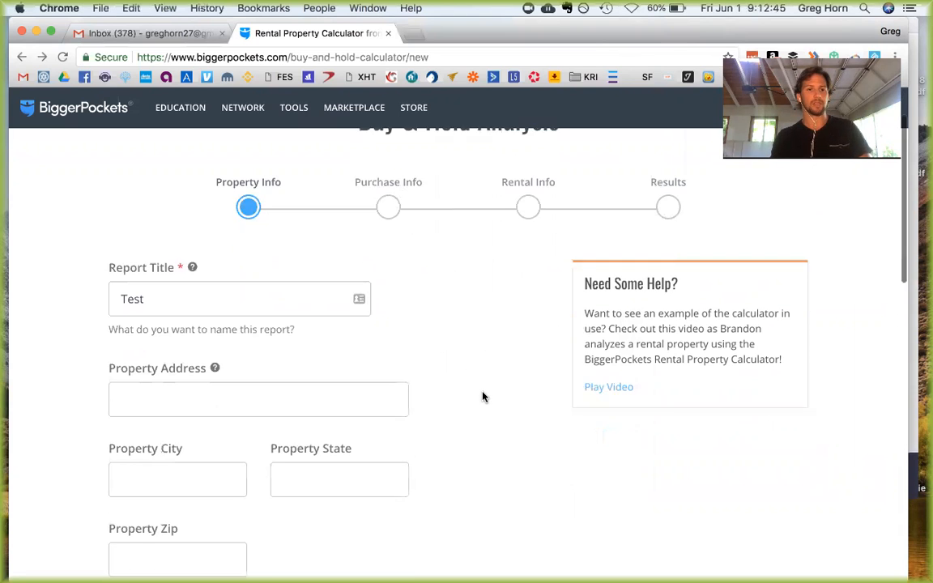
scroll(510, 387, "down", 3)
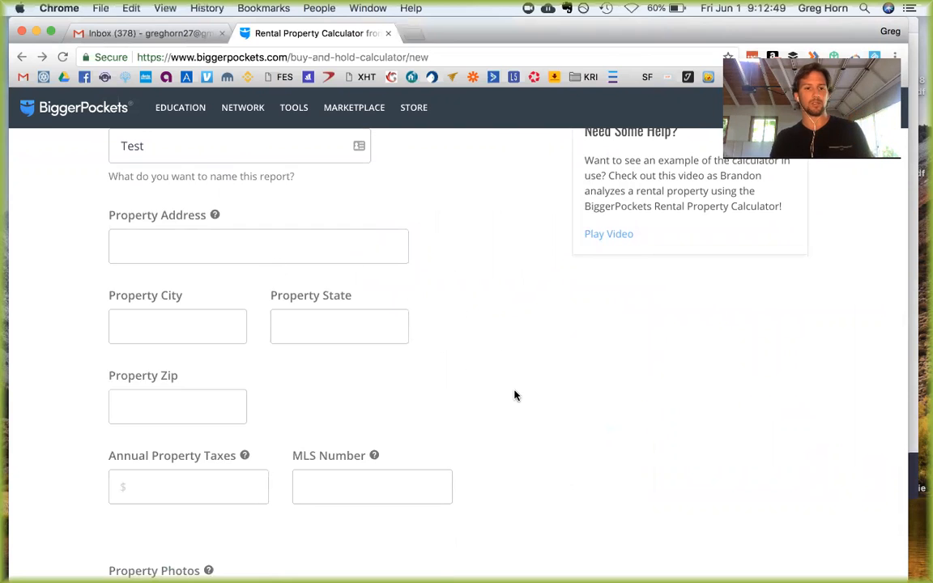
scroll(515, 396, "down", 3)
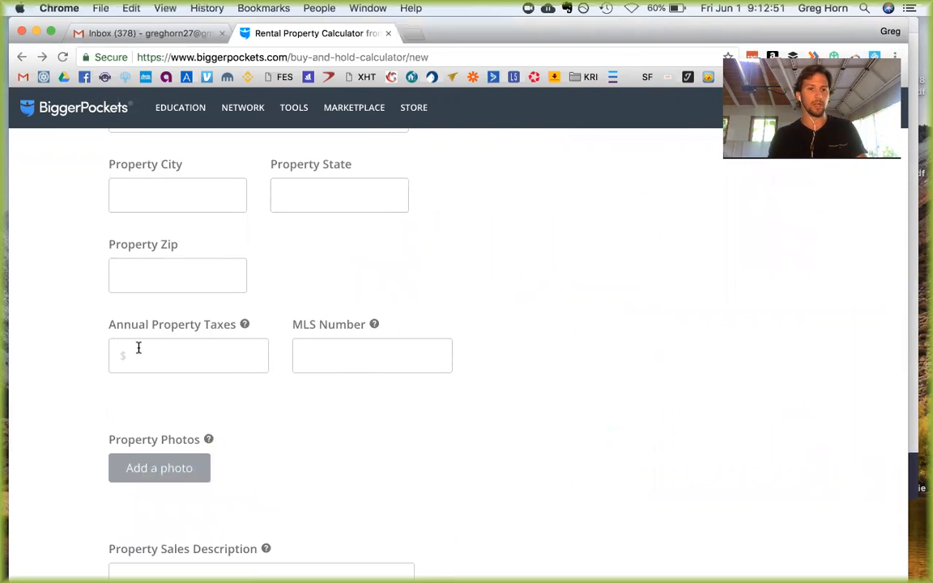
left_click(191, 350)
type("5000")
left_click(423, 444)
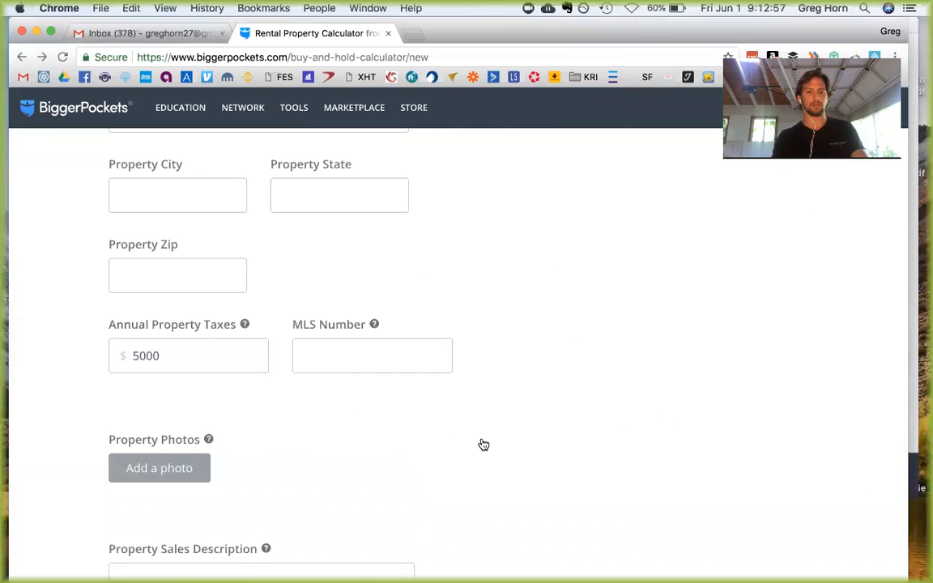
scroll(482, 444, "down", 3)
scroll(479, 366, "down", 5)
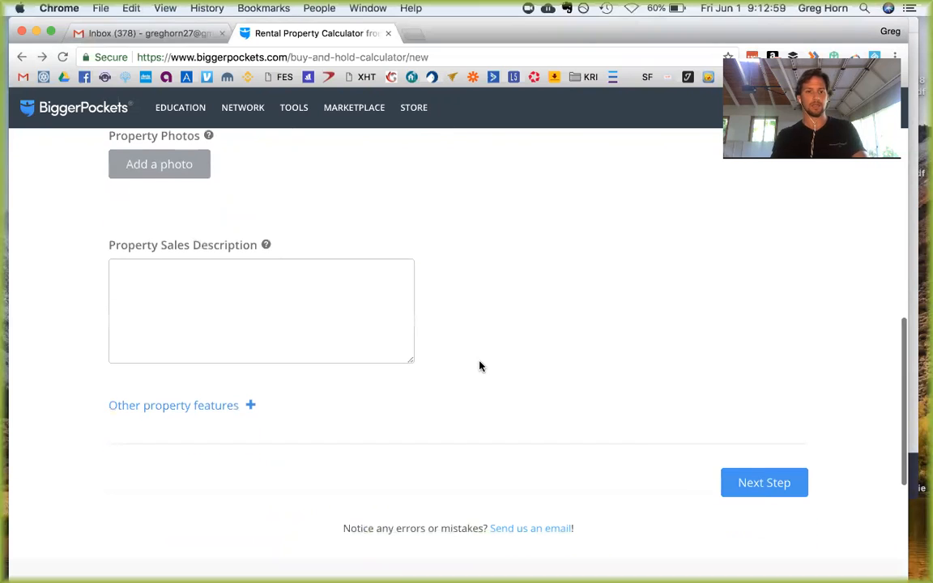
left_click(751, 485)
Enter a purchase price of $1000000 and an after repair value of $1200000.
left_click(181, 289)
type("1000000")
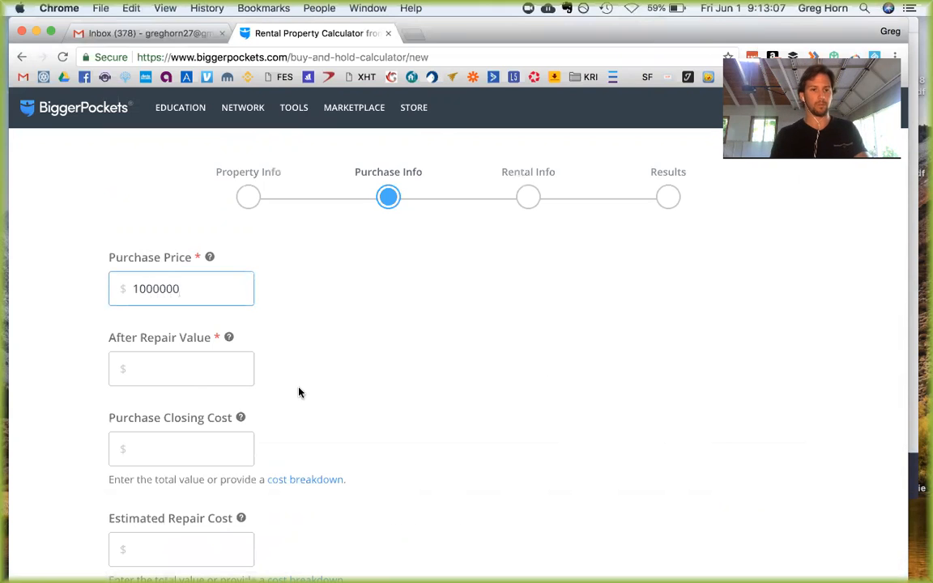
left_click(194, 370)
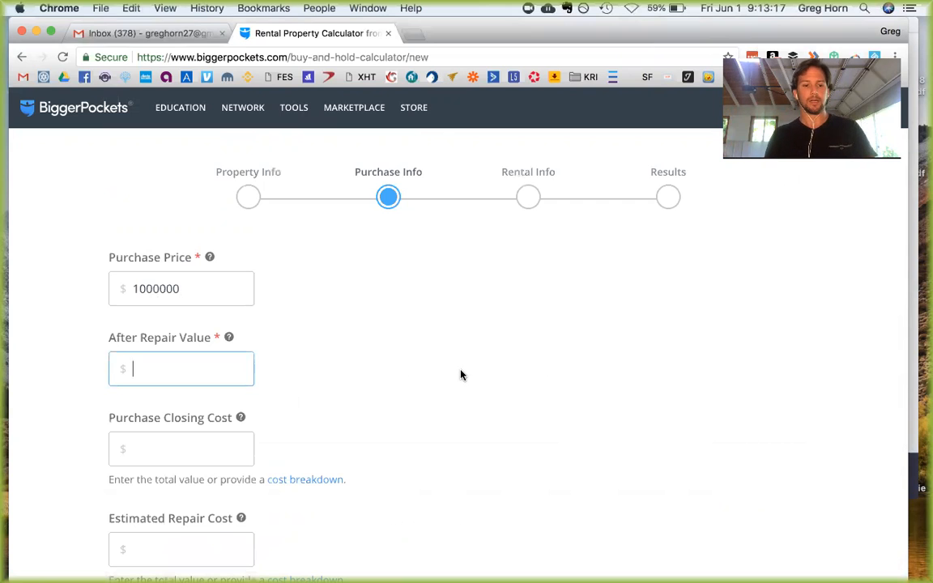
type("12")
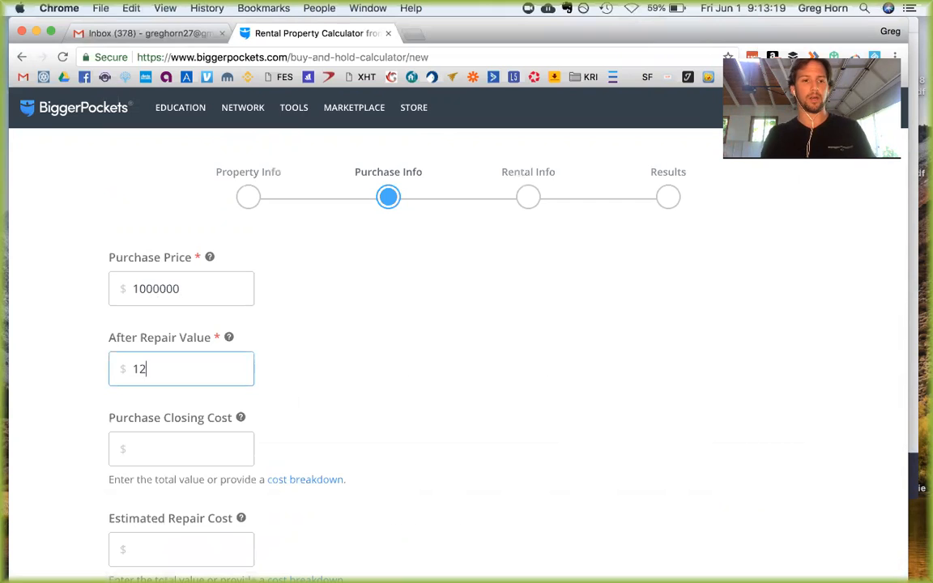
type("00000")
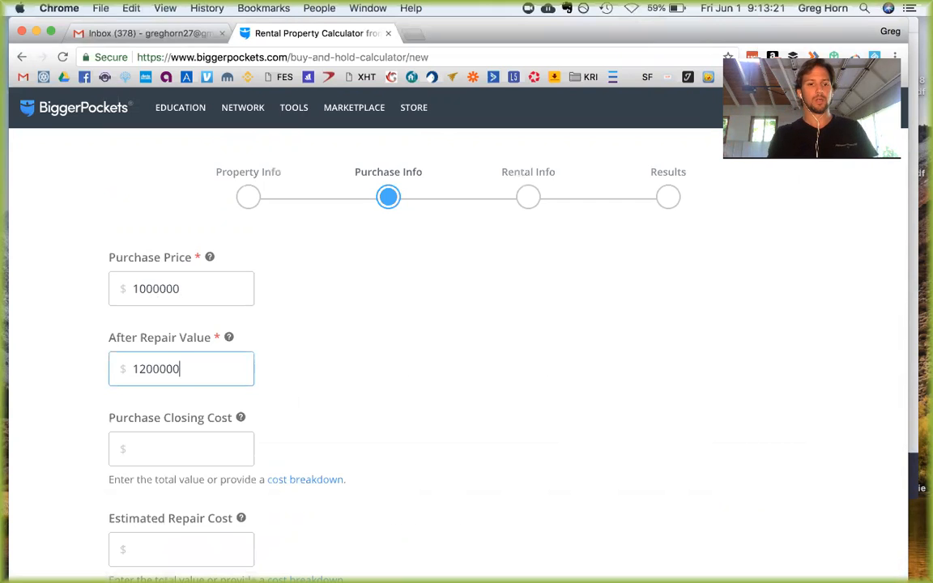
Set the estimated repair cost to $100000, leaving the purchase closing cost empty.
left_click(178, 446)
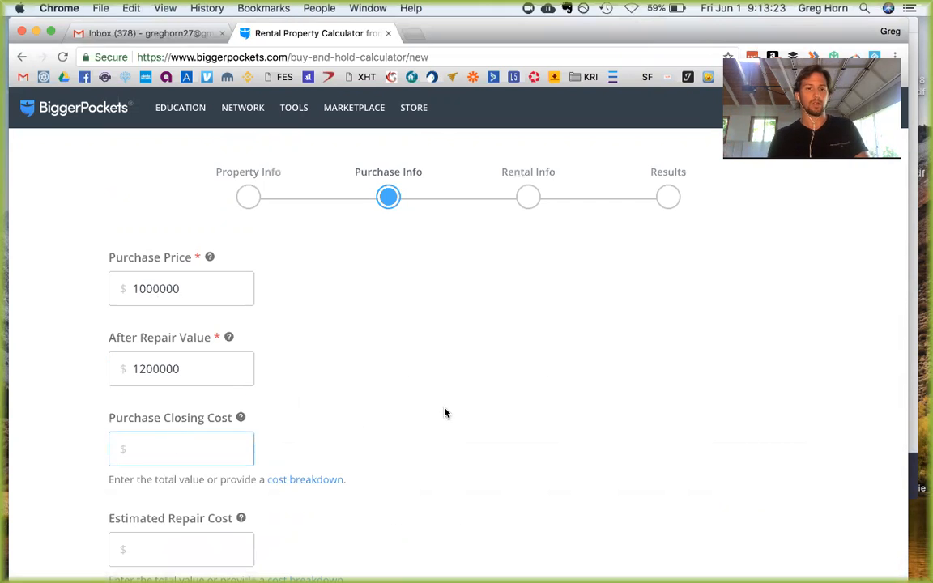
scroll(446, 406, "down", 2)
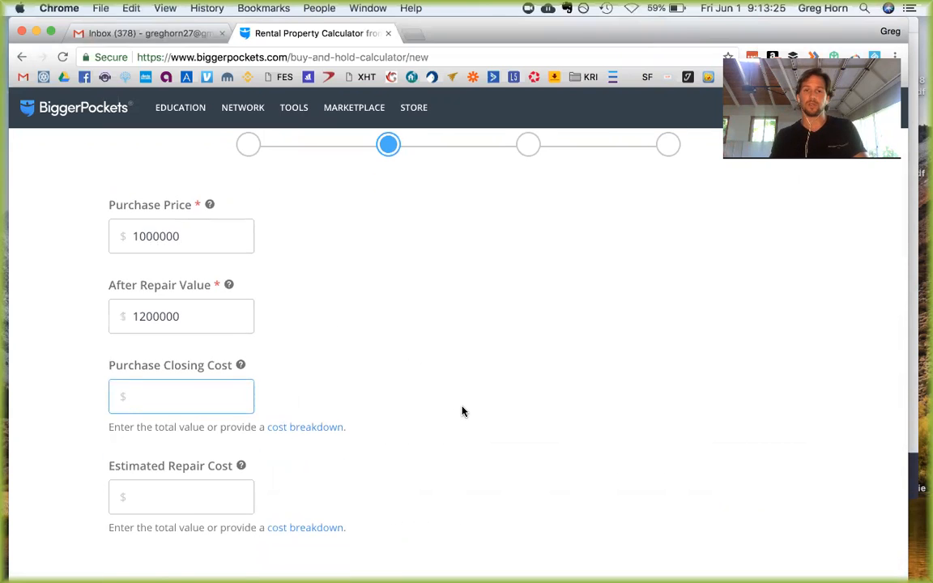
scroll(386, 394, "down", 2)
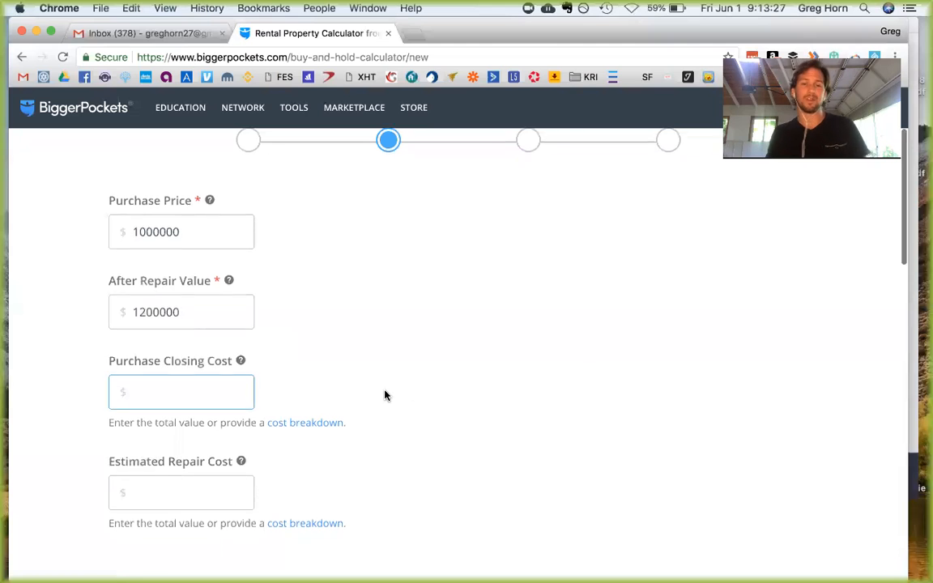
scroll(424, 397, "down", 2)
left_click(235, 388)
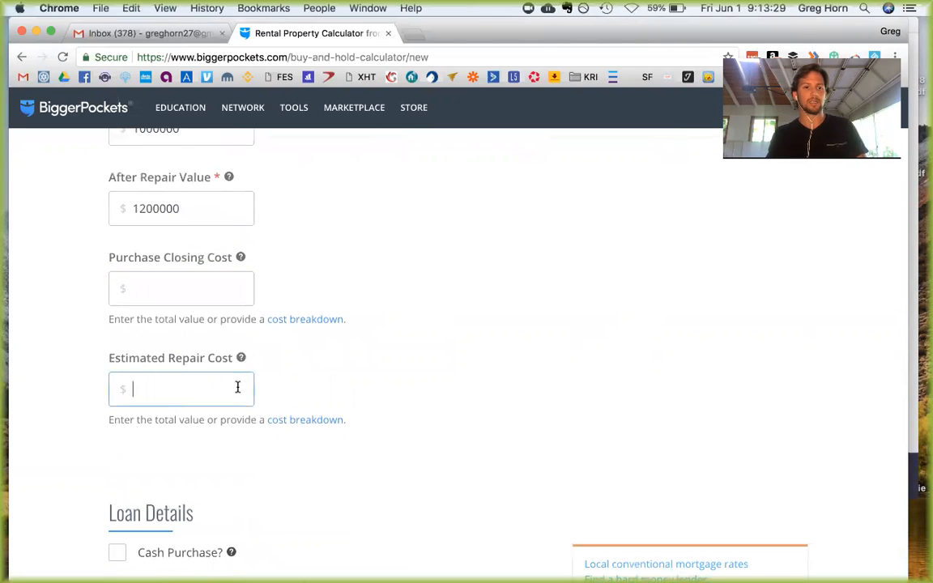
type("100000")
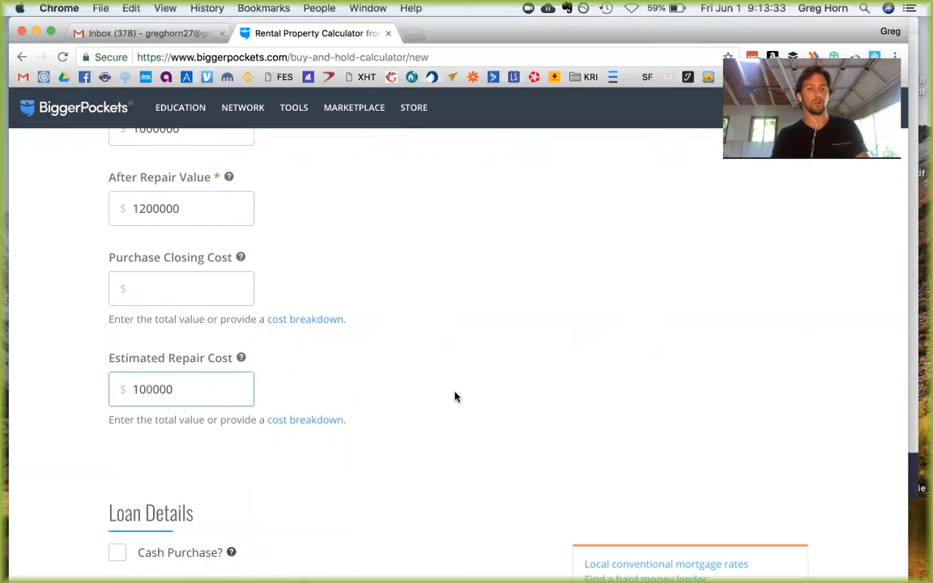
Mark the loan details as a cash purchase and continue to the rental information.
scroll(455, 397, "down", 10)
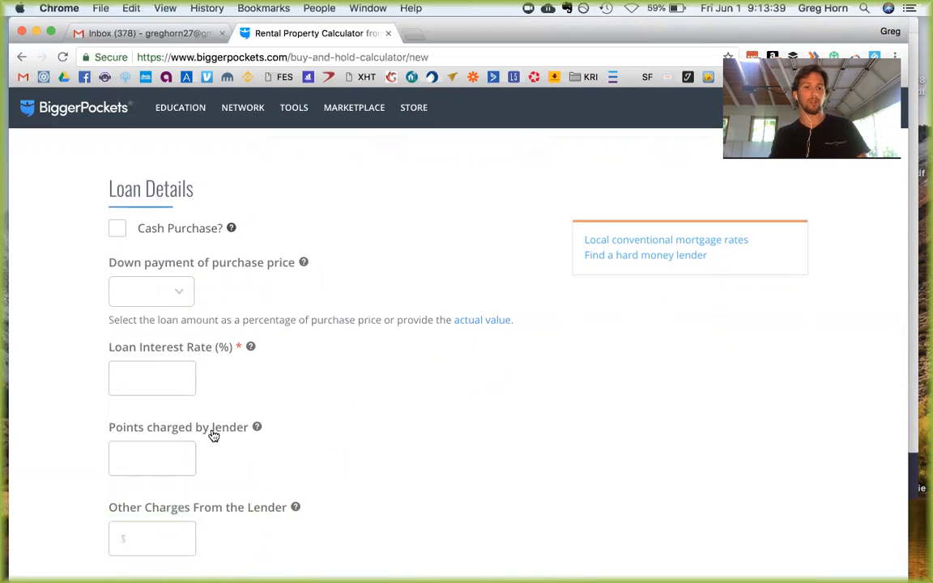
scroll(383, 409, "down", 1)
scroll(383, 408, "up", 1)
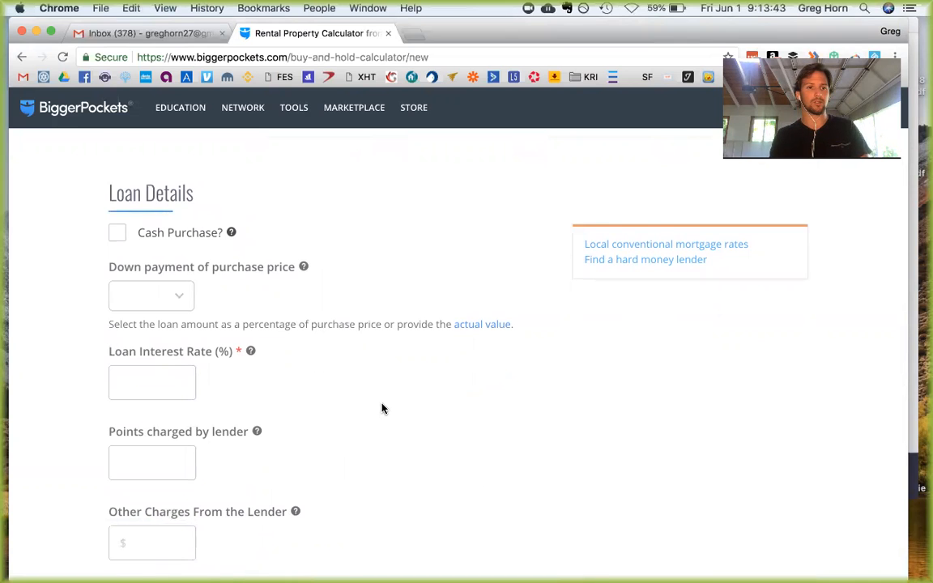
scroll(384, 409, "down", 1)
left_click(119, 227)
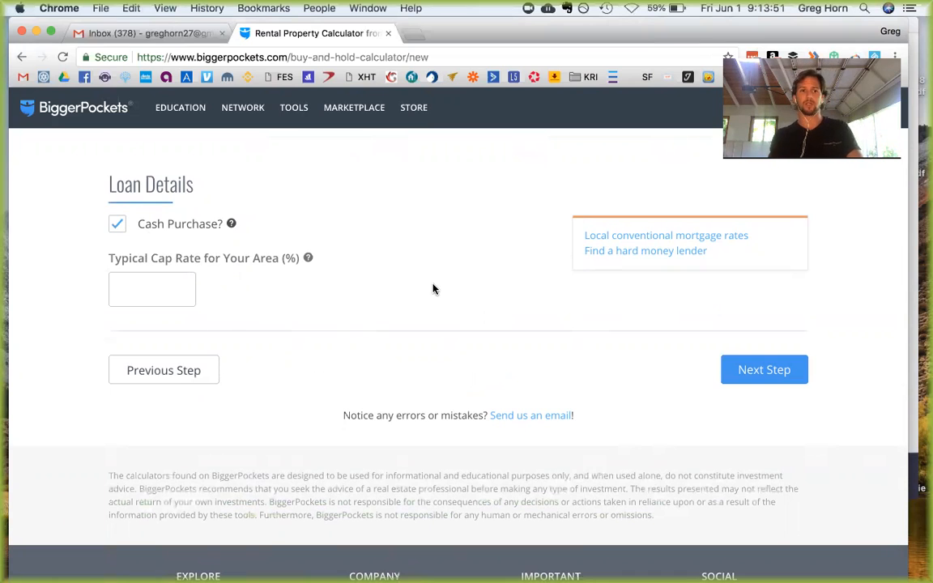
left_click(754, 371)
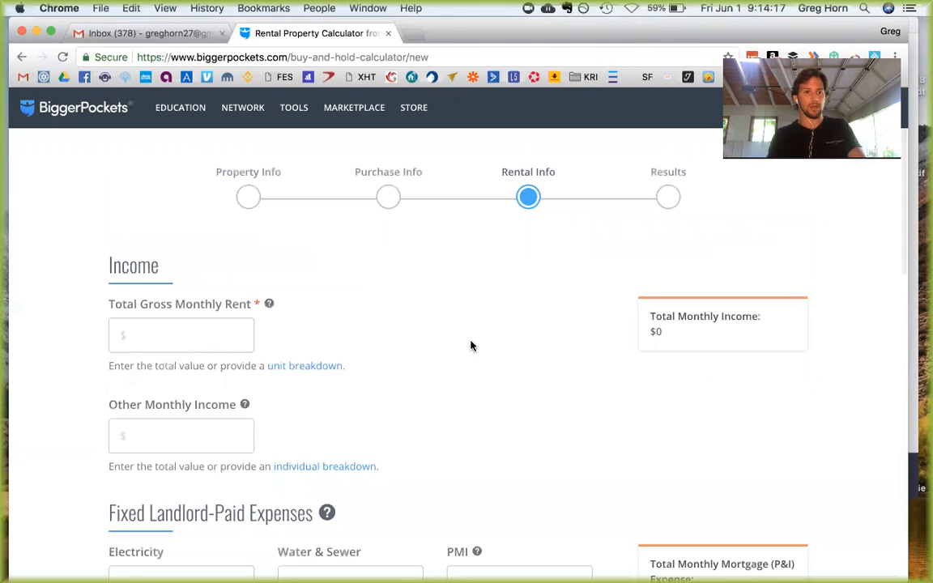
Set the total gross monthly rent to $3000.
left_click(205, 336)
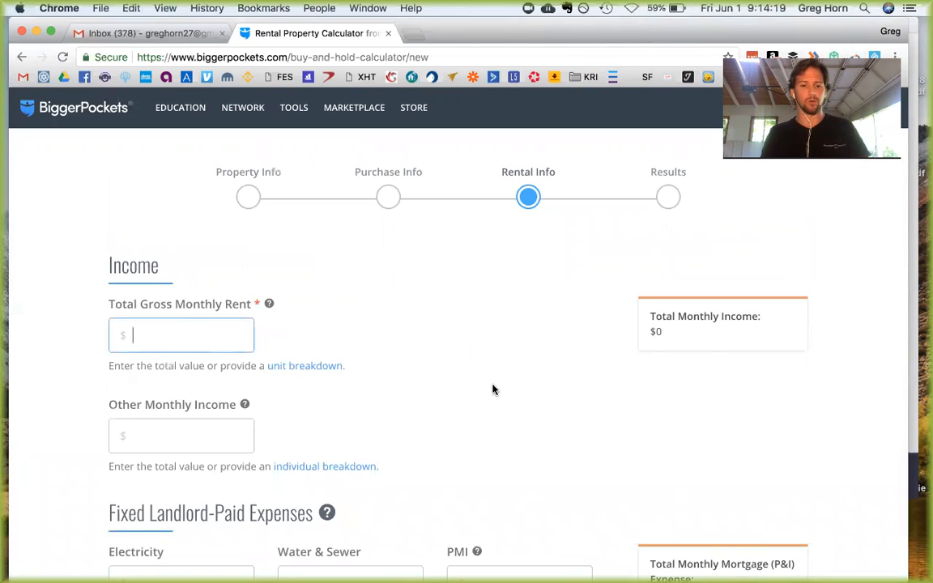
type("3000")
left_click(483, 350)
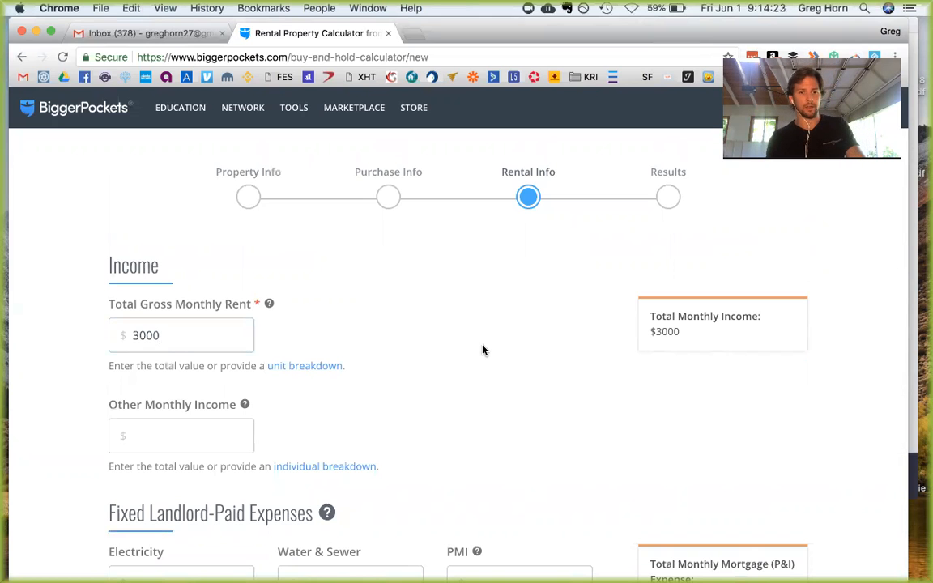
Enter fixed landlord-paid expenses of $100 for electricity and $50 for water and sewer.
scroll(483, 350, "down", 2)
scroll(473, 336, "down", 4)
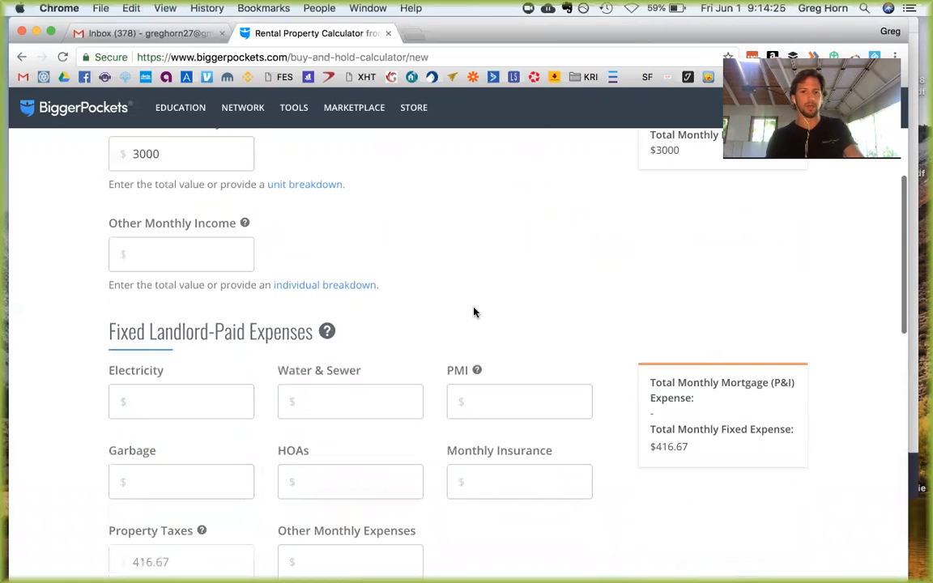
scroll(466, 261, "down", 1)
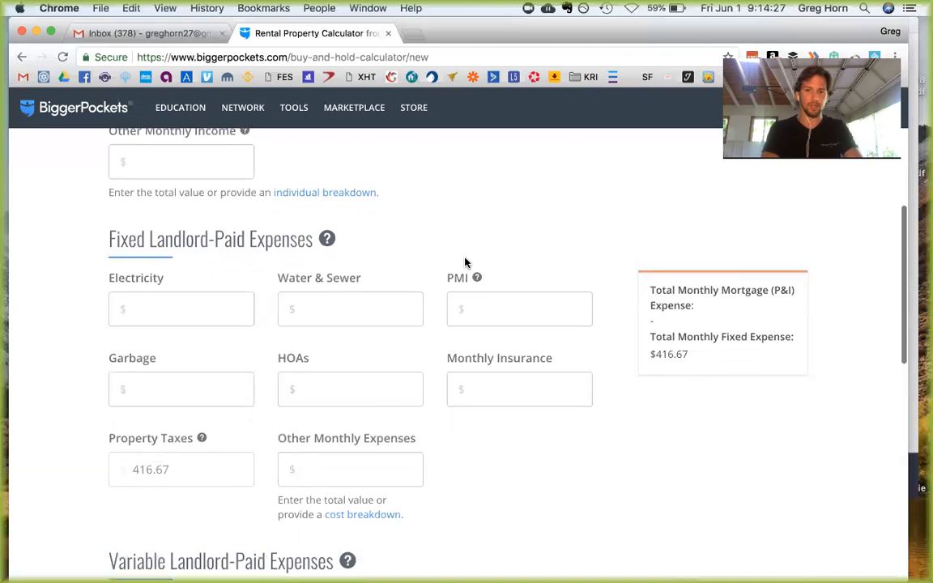
left_click(214, 312)
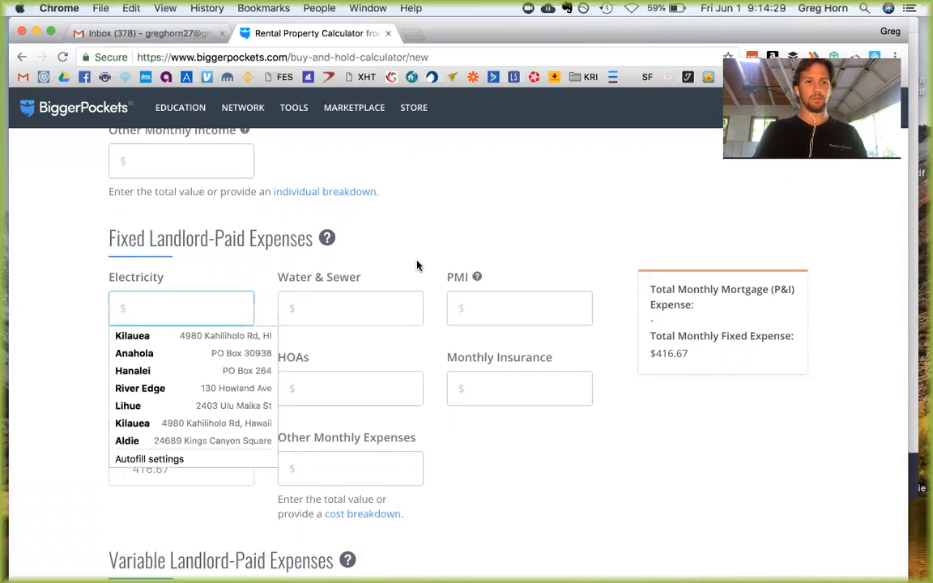
left_click(22, 307)
left_click(154, 306)
type("1000")
key("BackSpace")
left_click(335, 304)
type("50")
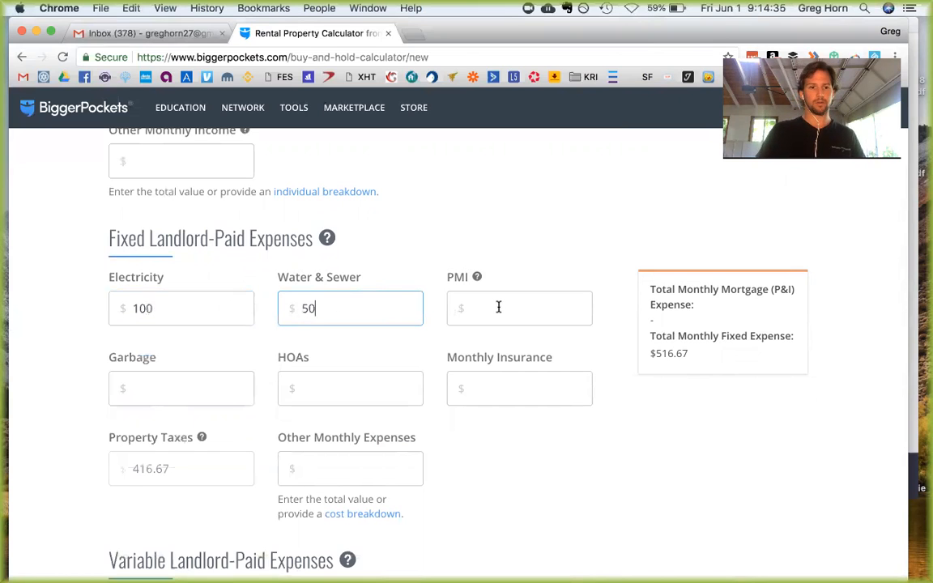
Set the monthly insurance expense to $100, leaving the HOA fees empty.
left_click(313, 390)
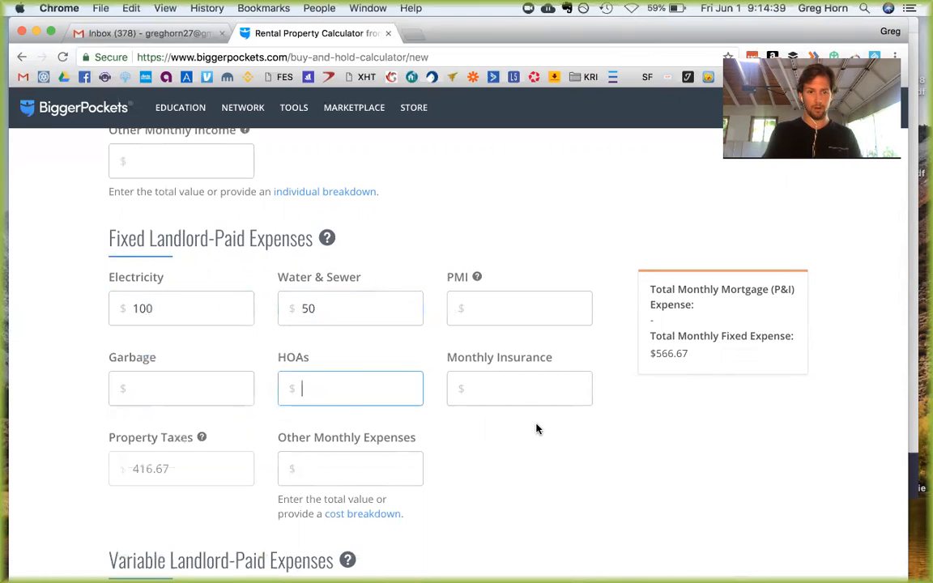
left_click(492, 389)
type("100")
left_click(473, 445)
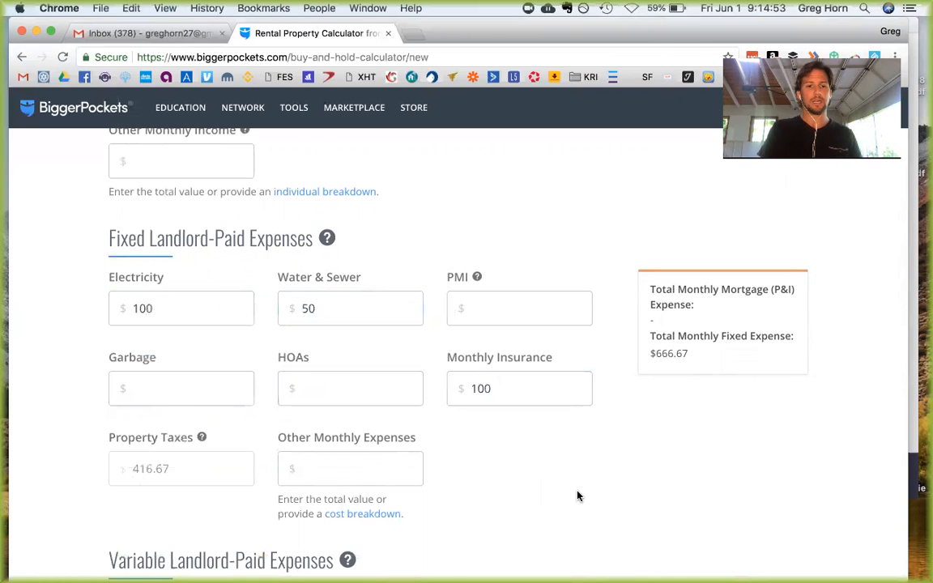
Set both the vacancy and the repairs and maintenance rates to 5% in the variable landlord-paid expenses.
scroll(578, 496, "down", 3)
scroll(579, 495, "down", 5)
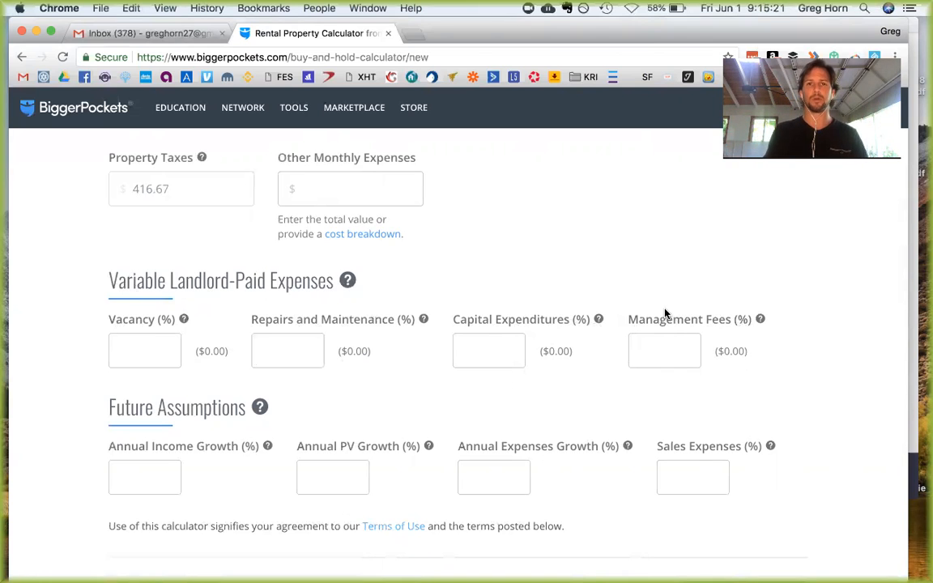
left_click(157, 350)
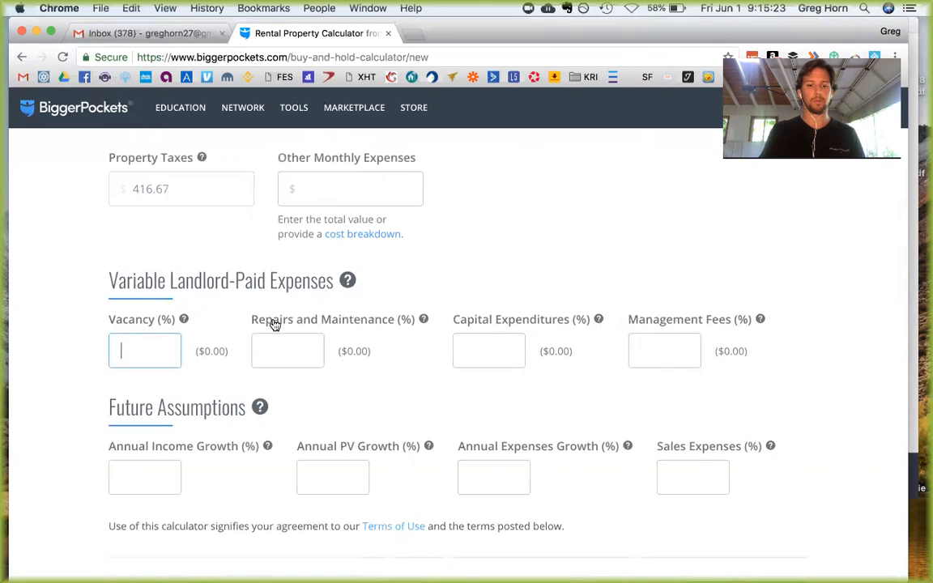
type("5")
left_click(294, 341)
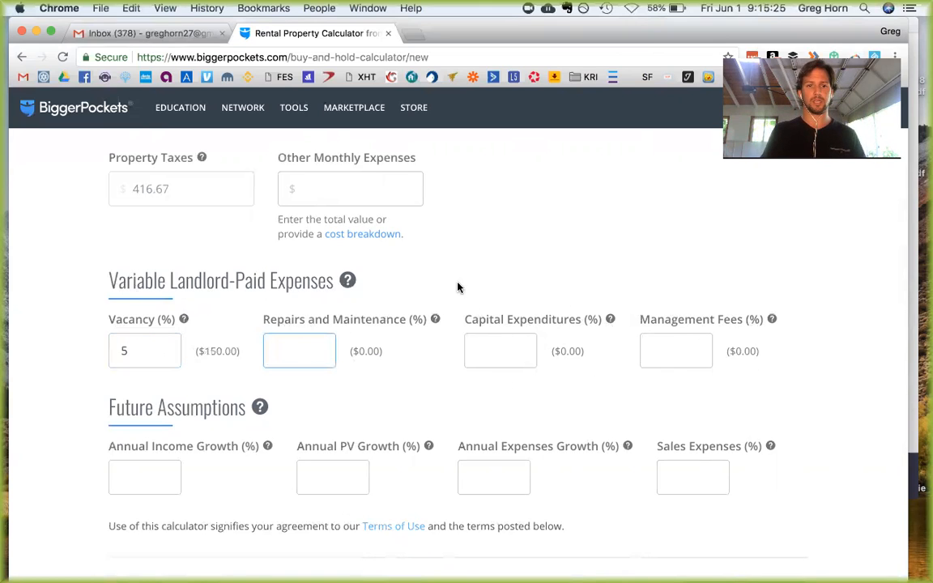
type("5")
Set capital expenditures to 5% and management fees to 10% in the variable expenses.
left_click(506, 350)
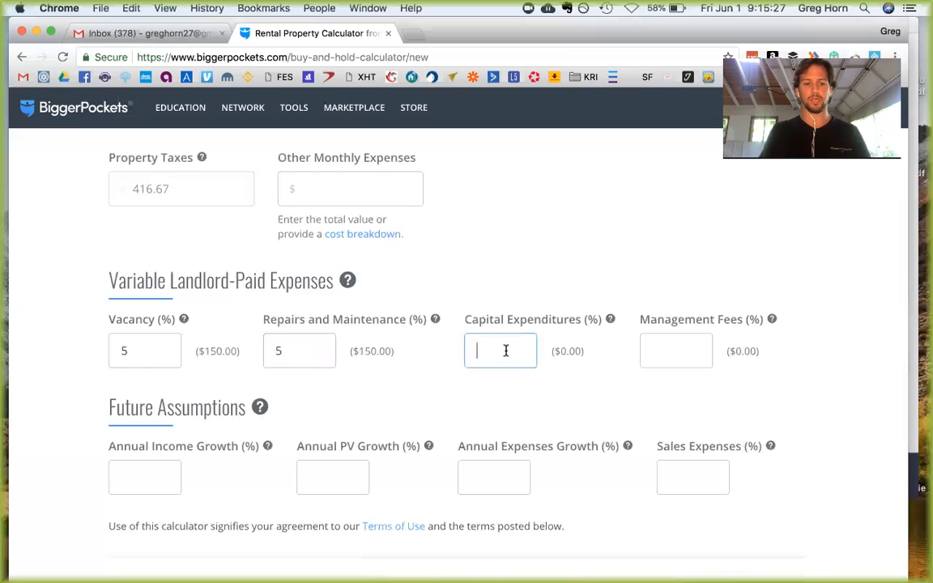
type("5")
left_click(665, 357)
type("10")
left_click(798, 379)
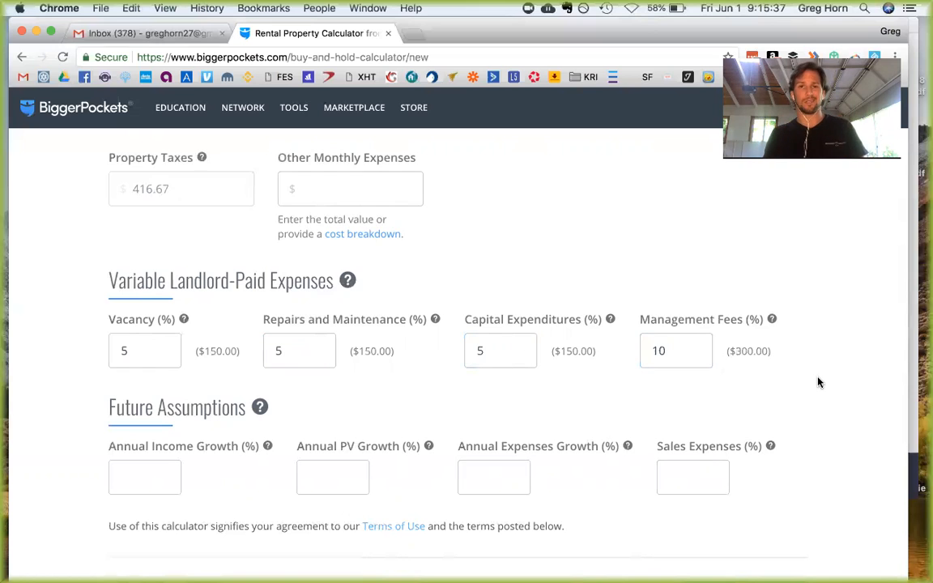
Calculate the results without future assumptions and review the report's cash flow, return and expense figures.
scroll(818, 382, "down", 3)
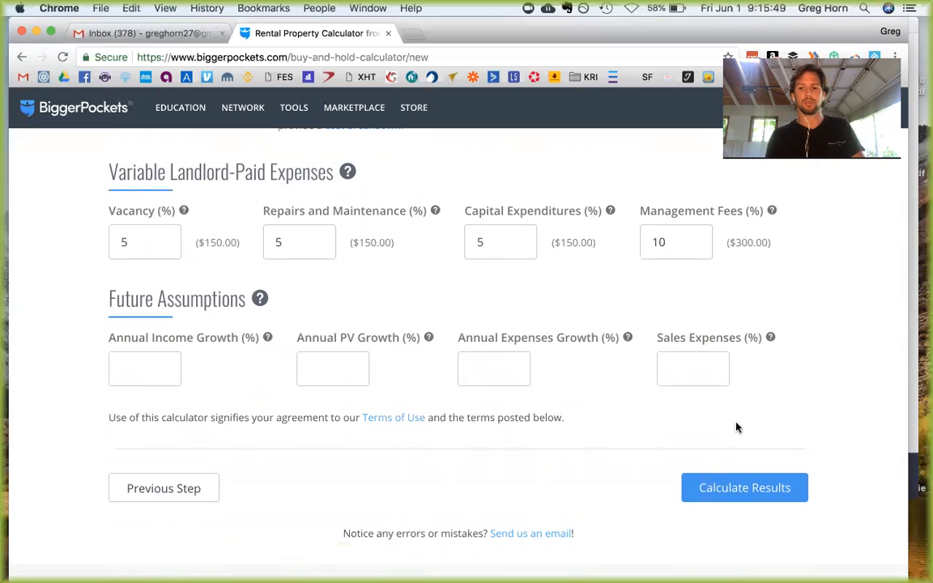
left_click(727, 486)
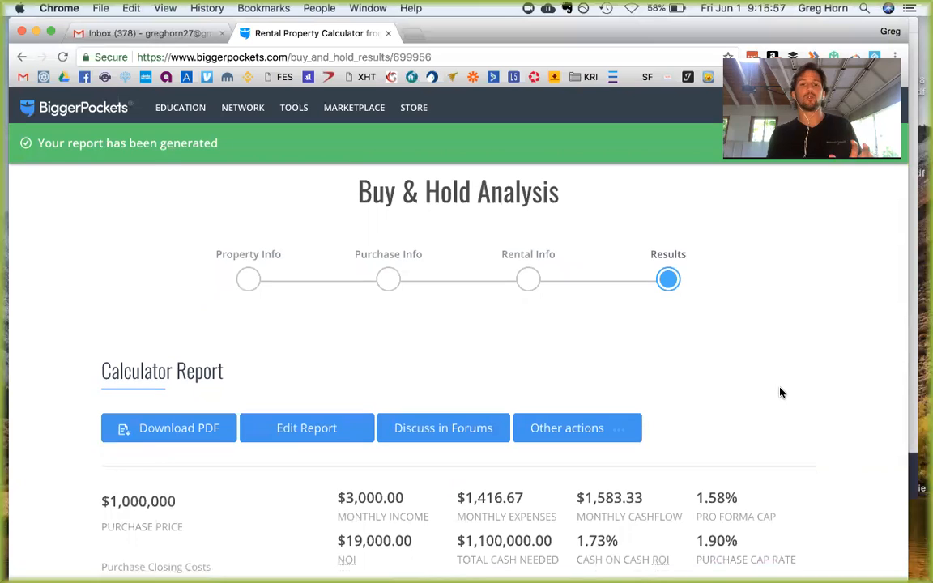
scroll(780, 393, "down", 5)
scroll(782, 393, "down", 1)
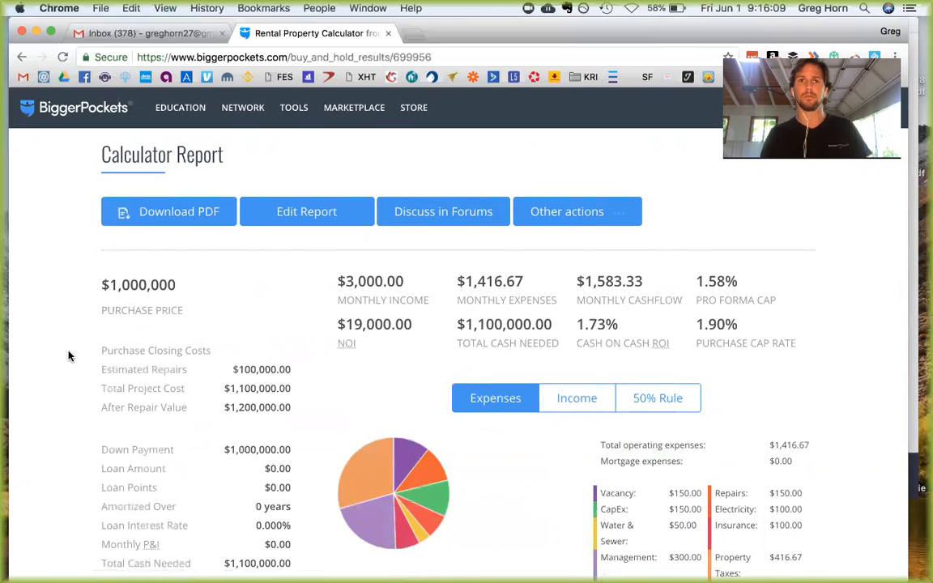
scroll(68, 356, "down", 1)
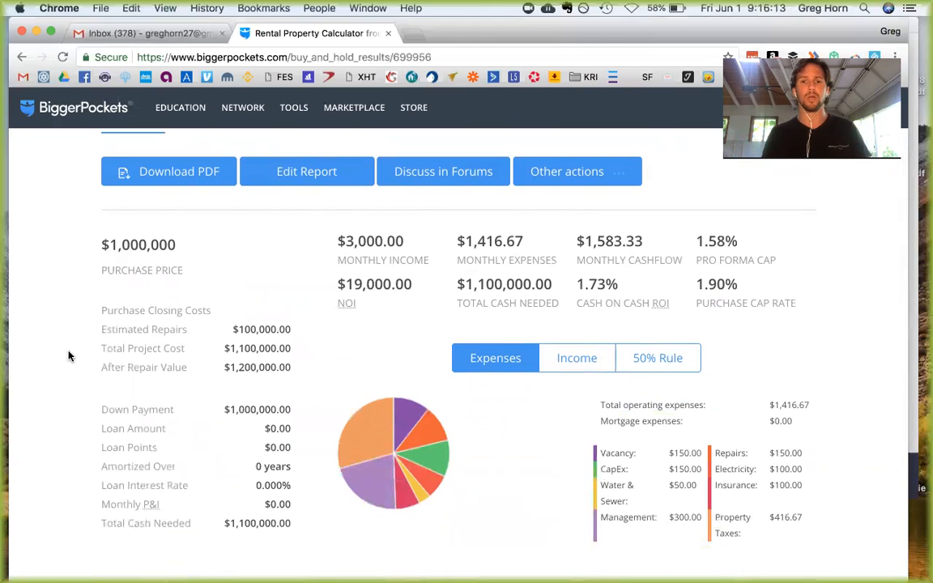
Examine the report's income and return figures, the Financial Info section, and the Analysis Over Time table with its cashflow and equity charts.
scroll(68, 356, "down", 1)
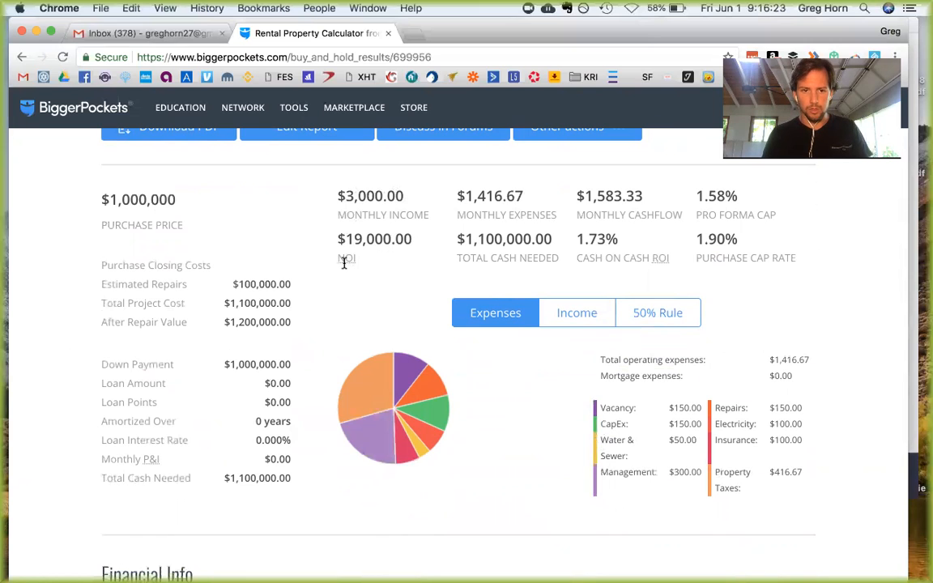
mouse_move(369, 266)
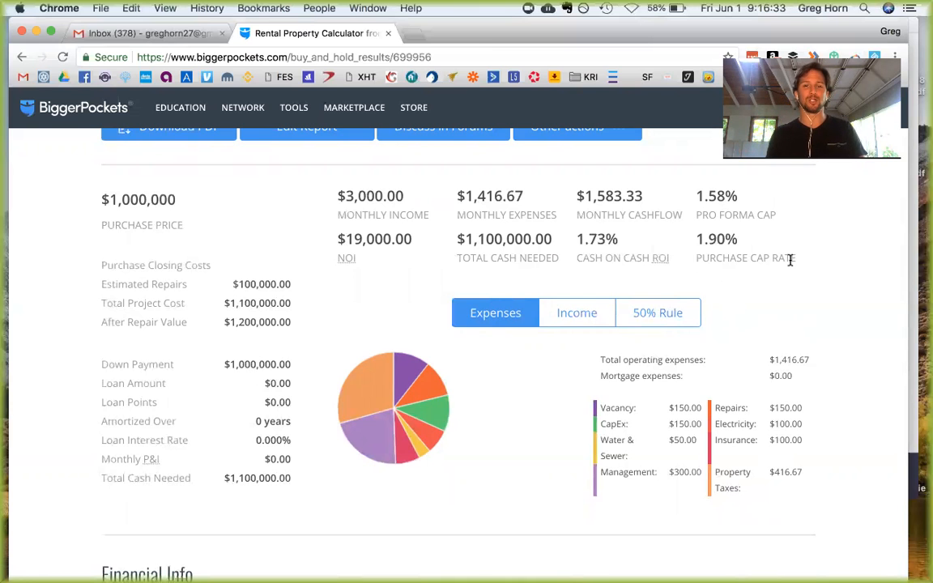
scroll(396, 340, "down", 5)
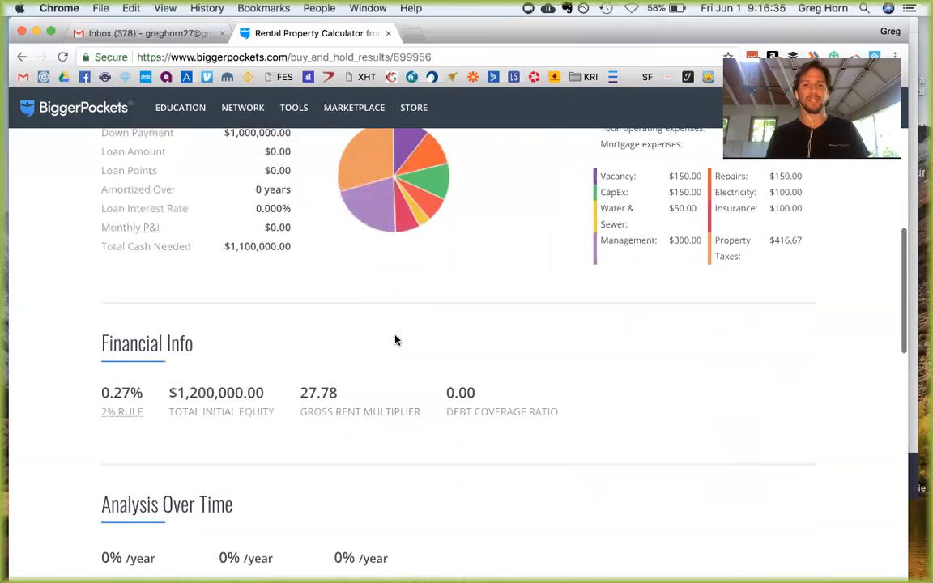
scroll(396, 339, "down", 2)
scroll(396, 340, "up", 2)
scroll(396, 342, "down", 4)
scroll(396, 344, "down", 4)
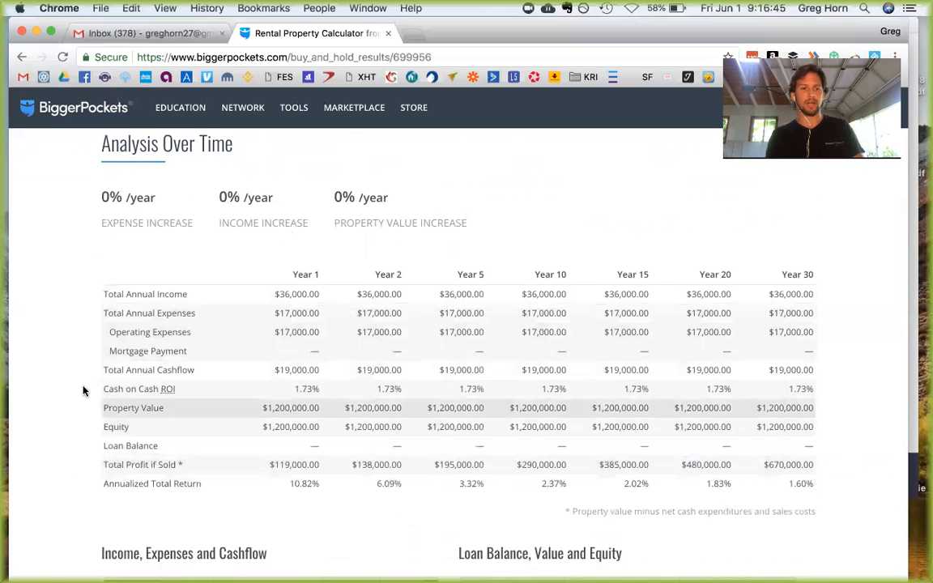
scroll(76, 387, "down", 8)
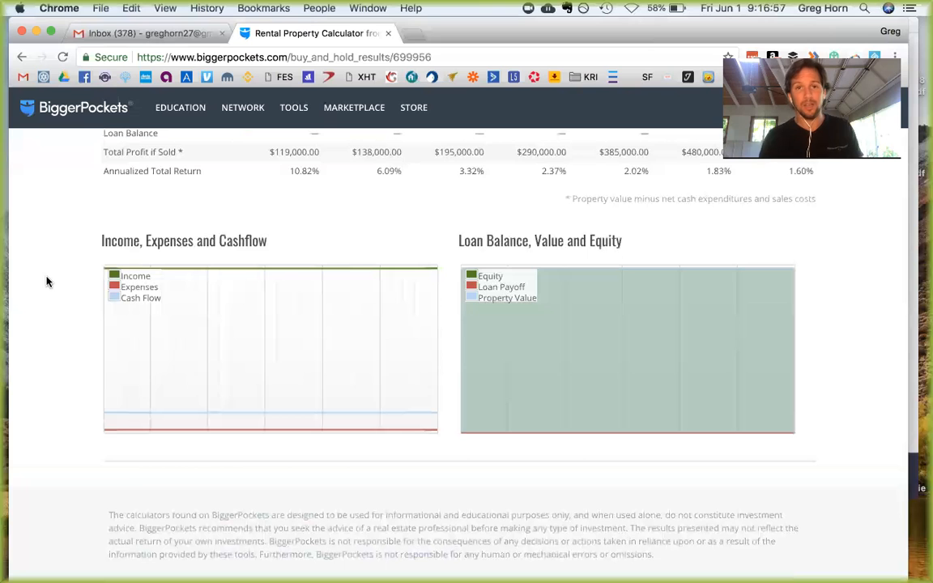
scroll(46, 281, "up", 5)
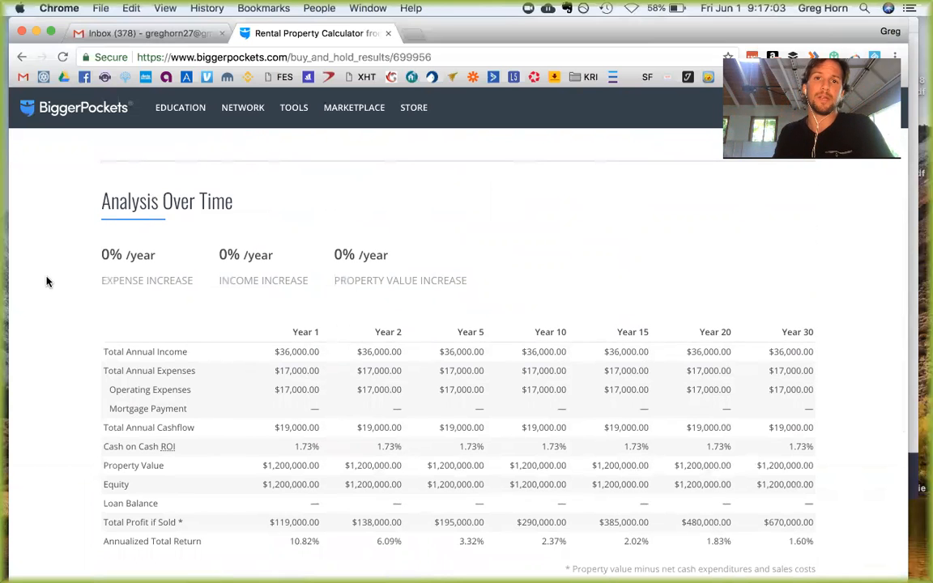
scroll(59, 255, "up", 5)
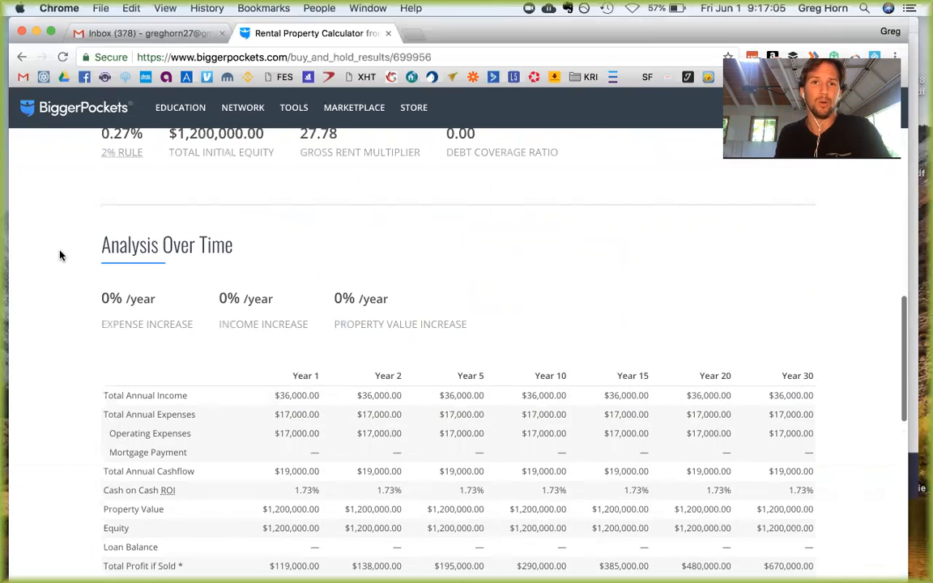
scroll(59, 255, "up", 2)
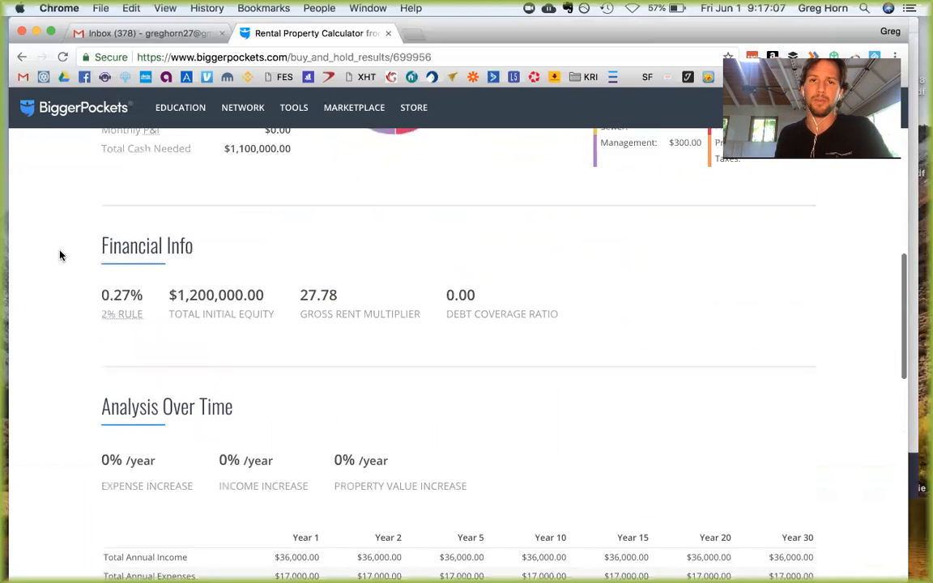